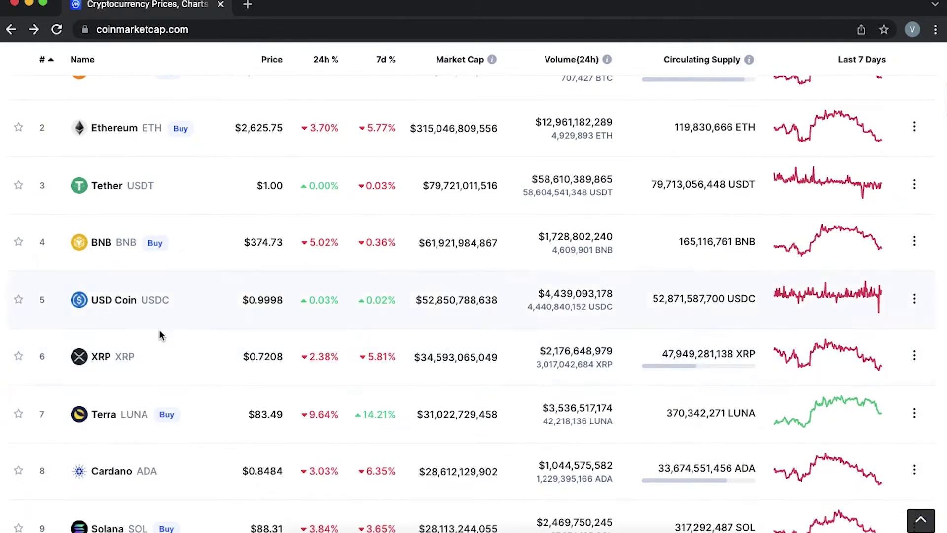
Scroll the CoinMarketCap price table down to the coins ranked 7 to 14, Terra through TerraUSD
scroll(124, 430, down, 7)
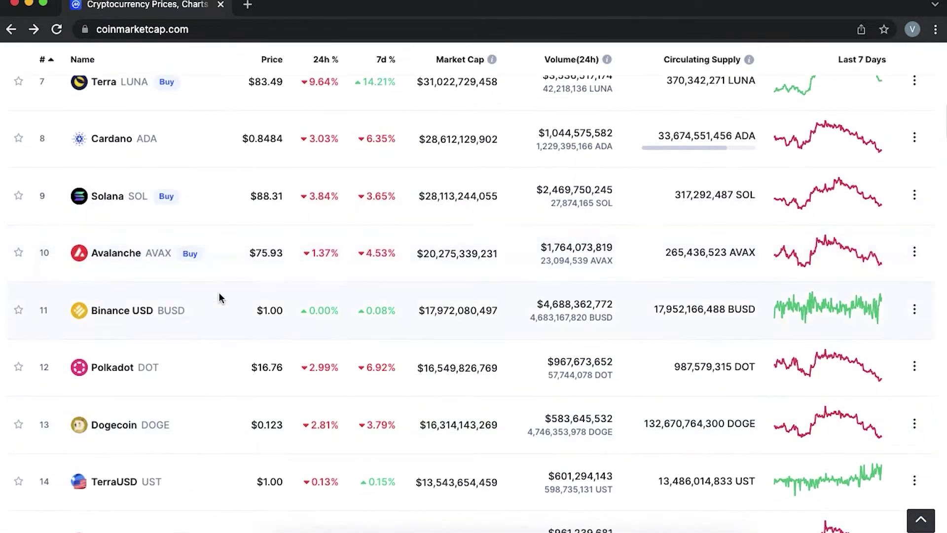
scroll(217, 462, down, 20)
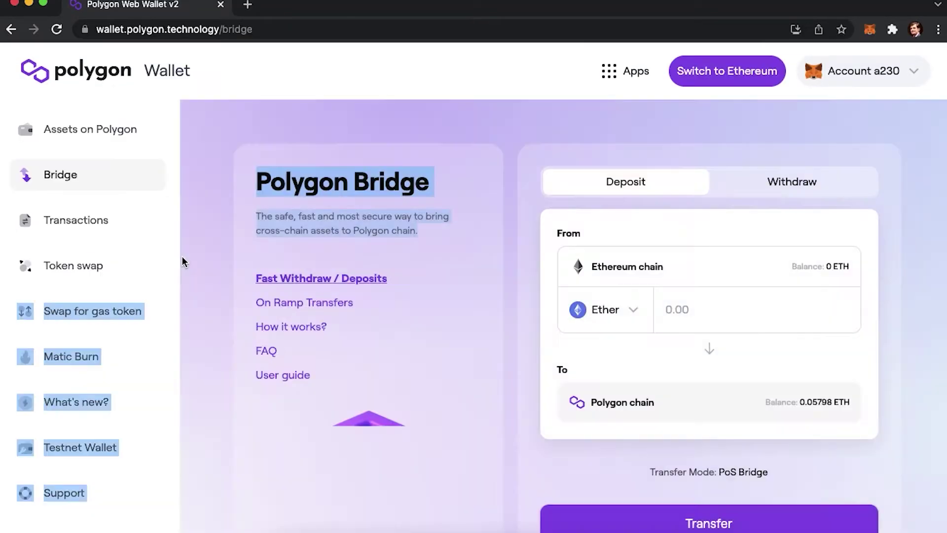
Reopen the Polygon Bridge page and switch its form to Withdraw from Polygon to Ethereum
click(11, 30)
click(408, 292)
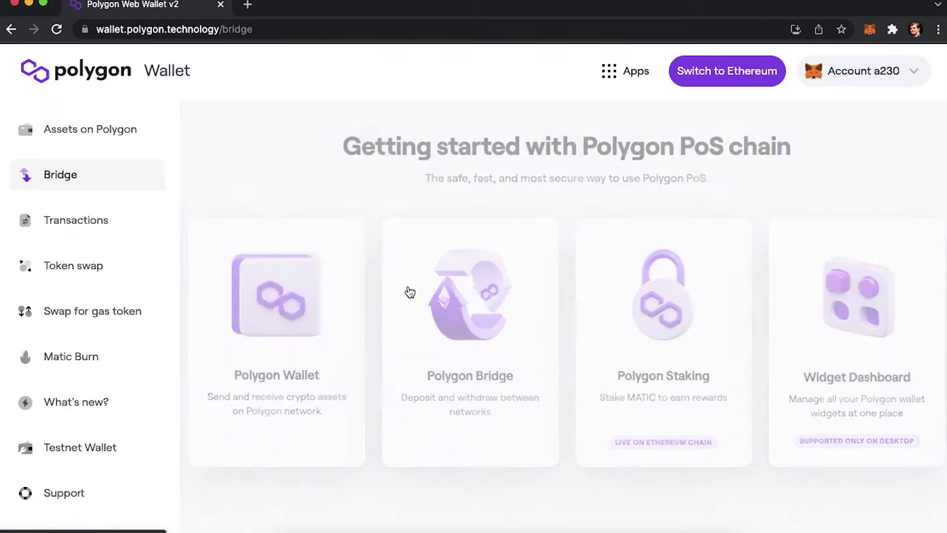
scroll(502, 247, down, 1)
click(786, 183)
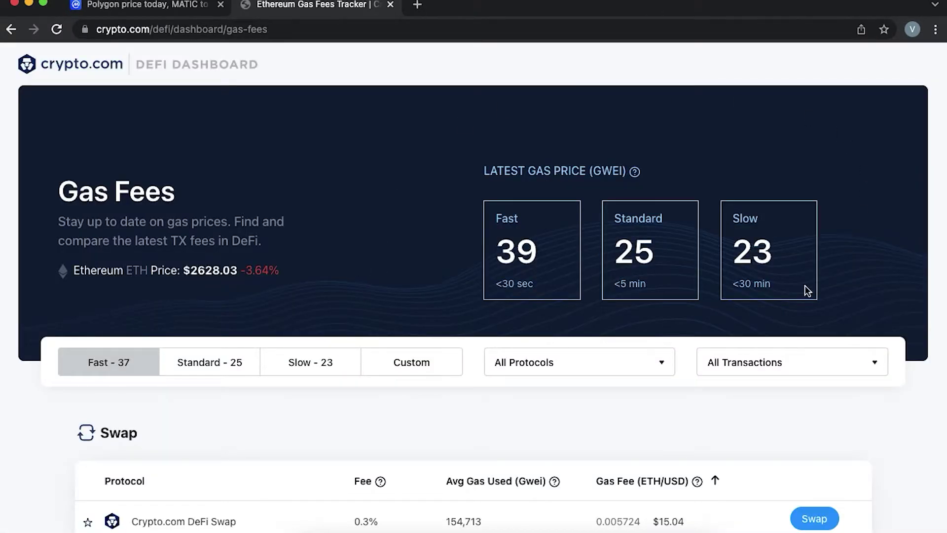
Scroll the crypto.com Gas Fees page past the Swap table down to the Supply Liquidity costs
scroll(427, 265, down, 7)
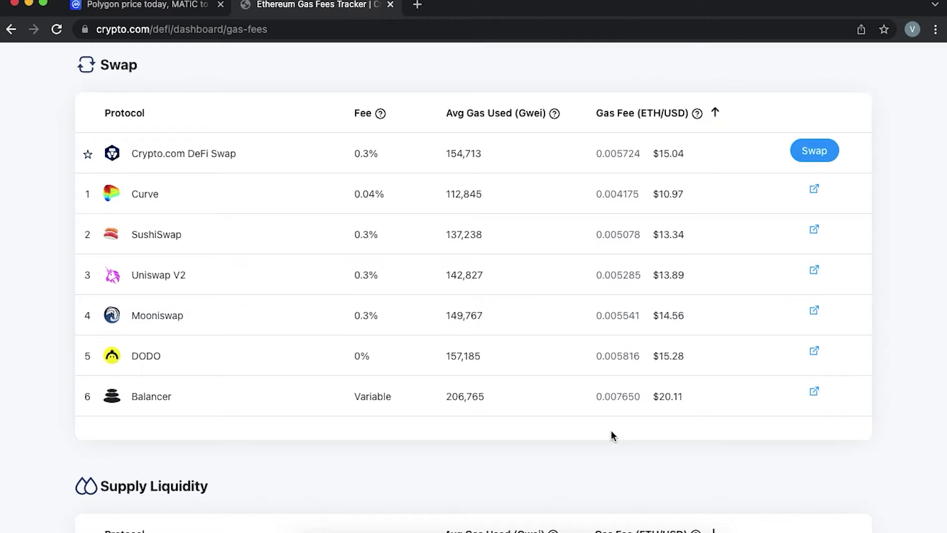
scroll(612, 435, down, 7)
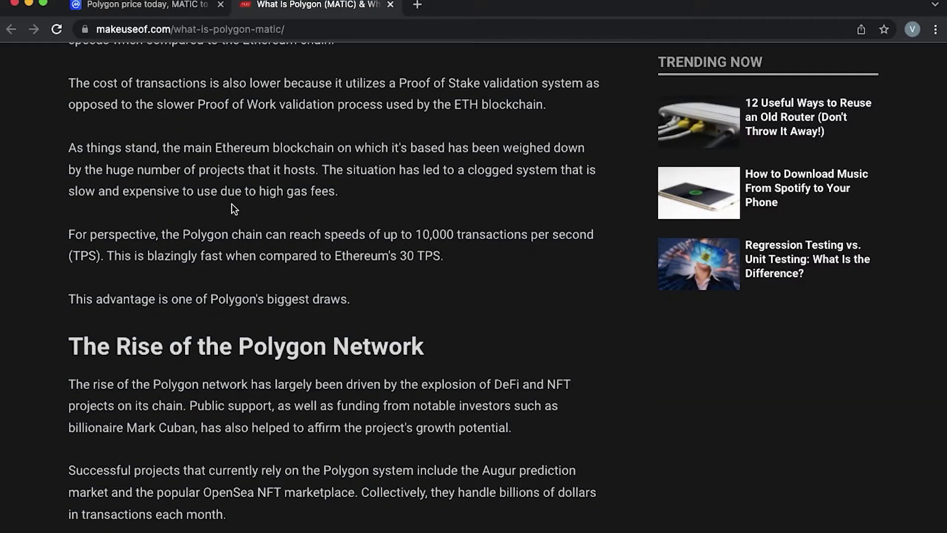
Read through the Polygon article, highlighting the 10,000 TPS 'For perspective…' paragraph, then close it
scroll(233, 204, down, 3)
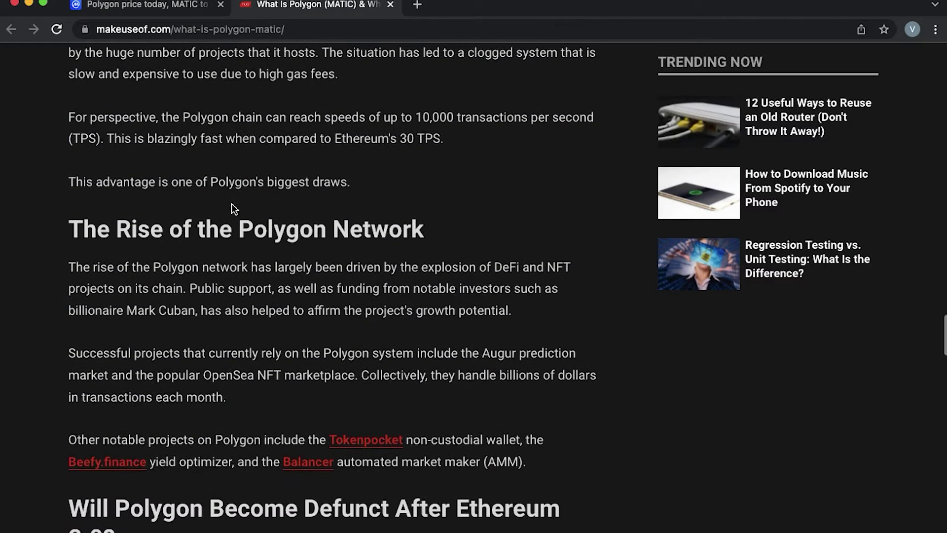
scroll(231, 204, down, 1)
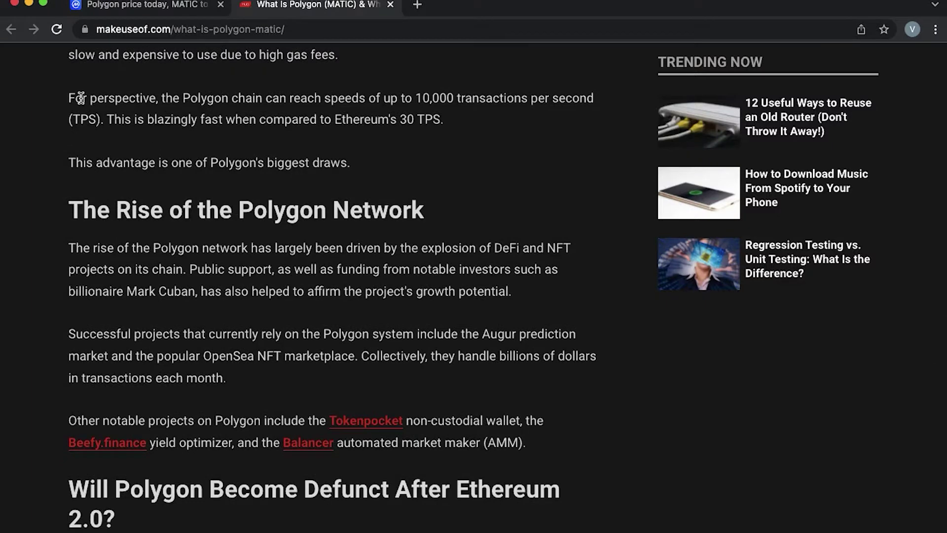
drag(69, 98, 489, 123)
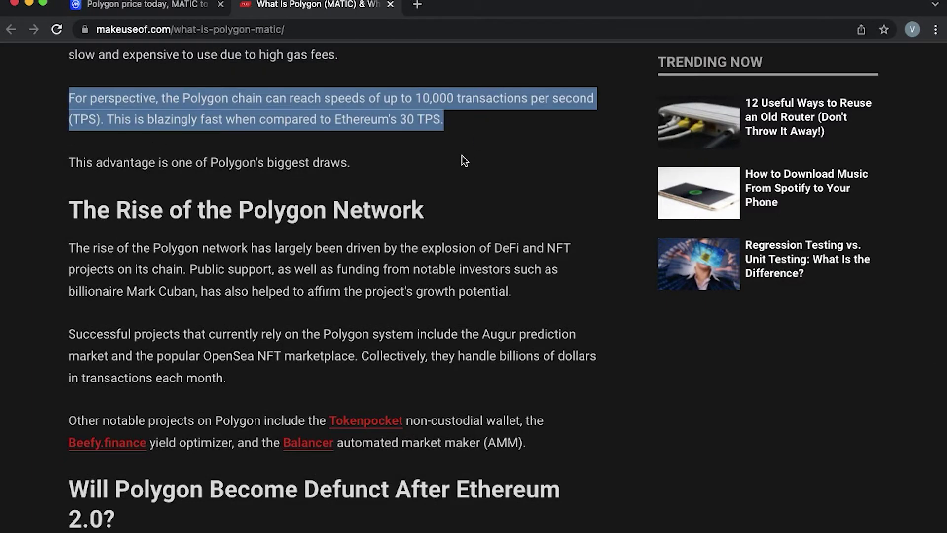
scroll(464, 159, down, 10)
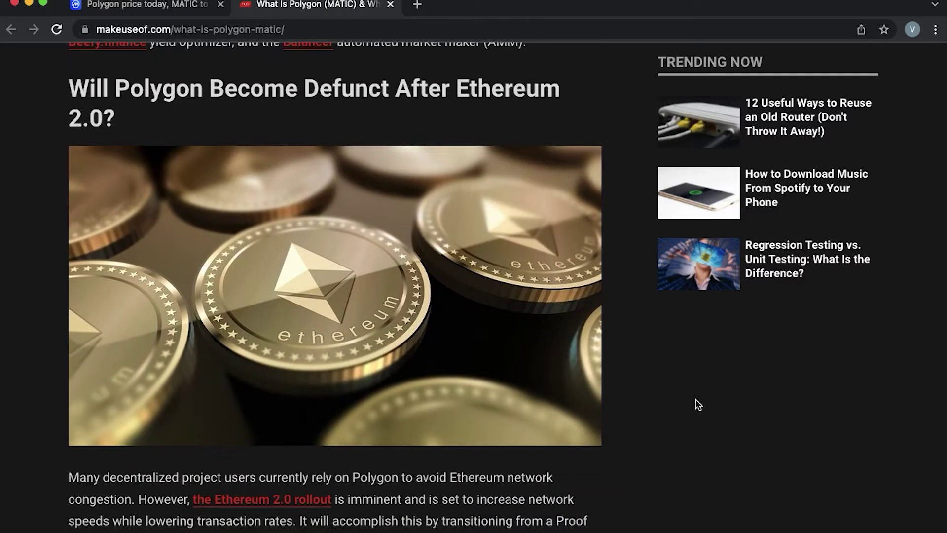
scroll(696, 398, down, 11)
key(super+w)
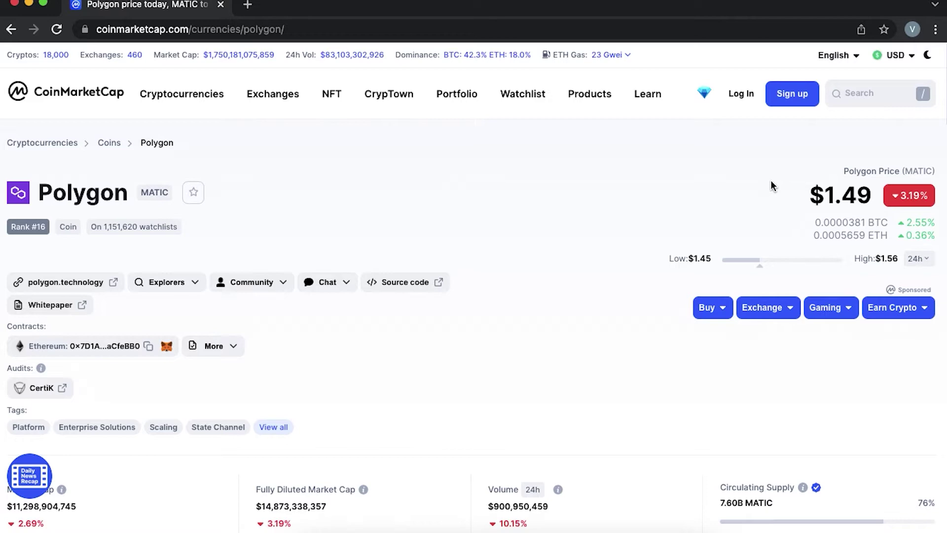
Scroll to the Polygon to USD price chart and show it over the YTD range
scroll(765, 274, down, 6)
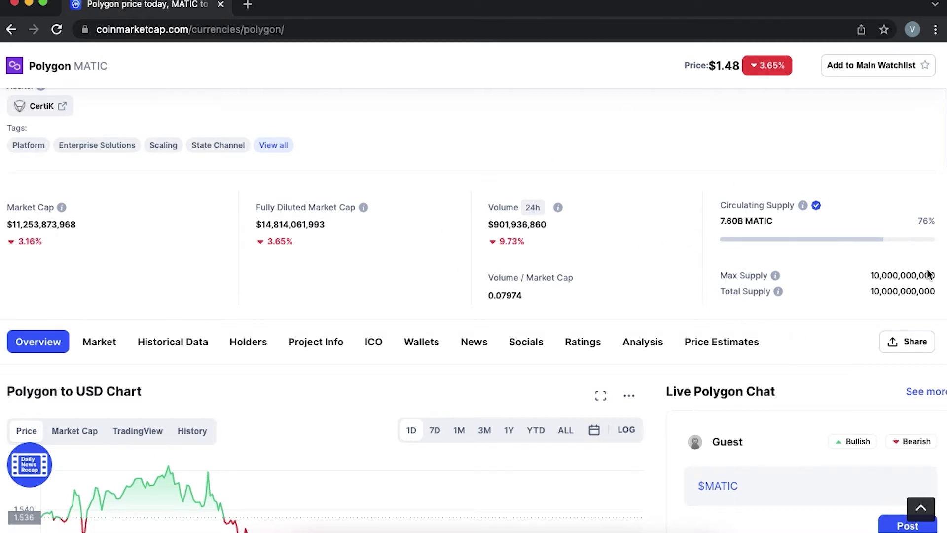
scroll(770, 320, down, 6)
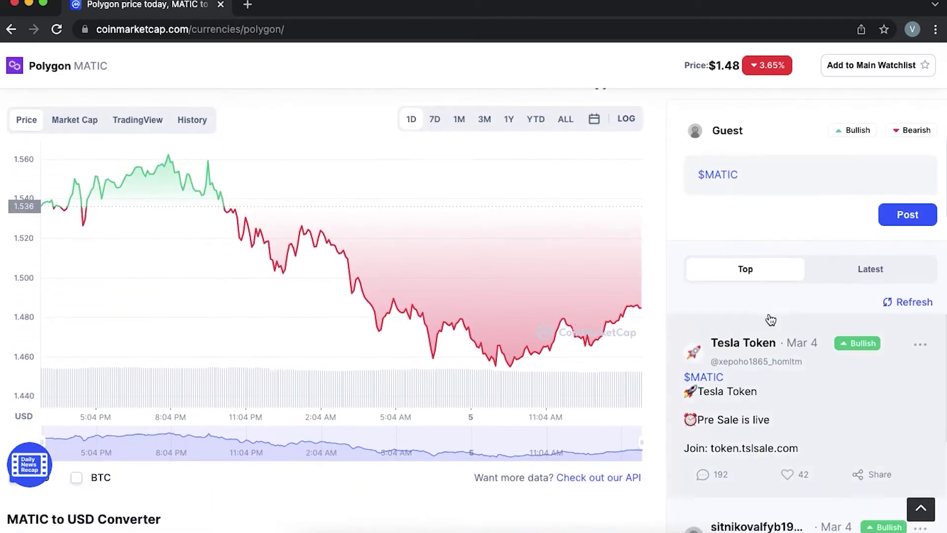
click(536, 121)
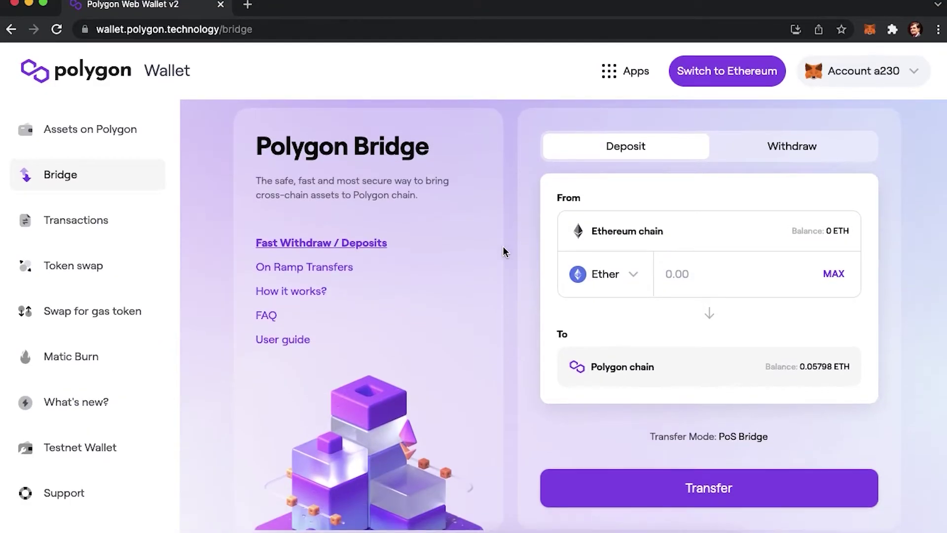
click(786, 188)
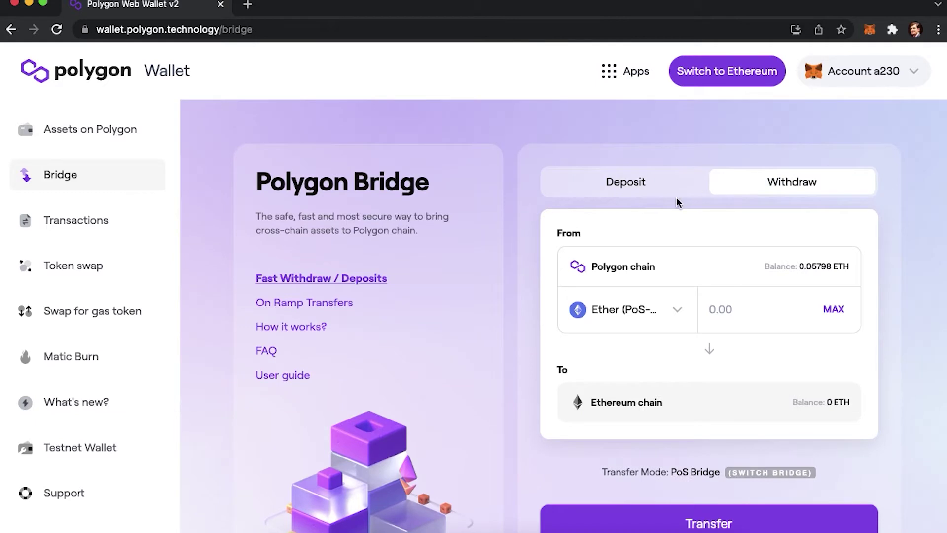
click(641, 192)
click(638, 312)
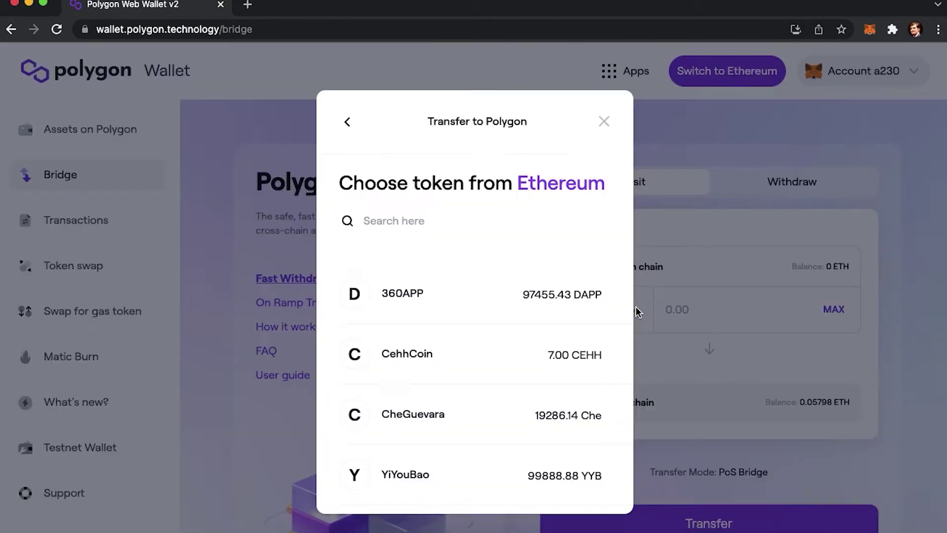
click(606, 122)
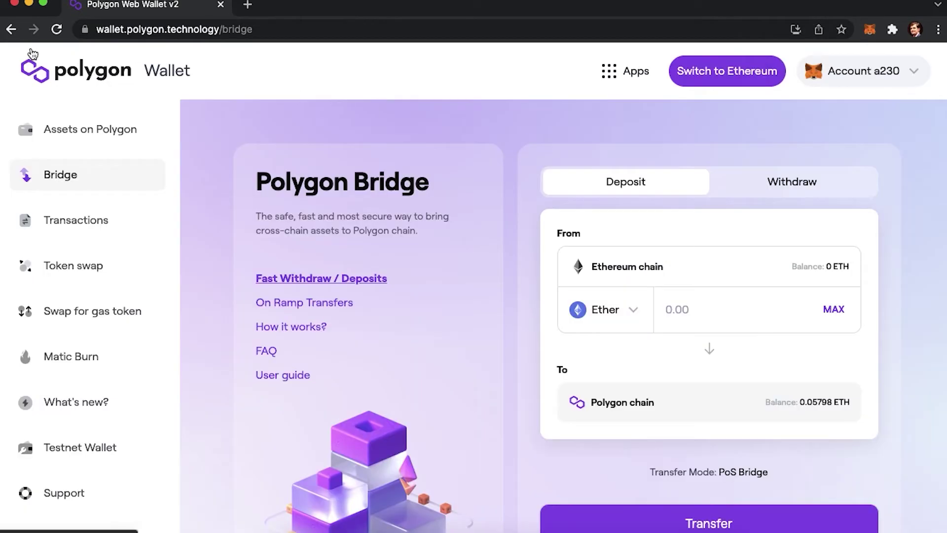
Open the Polygon Wallet transactions history page and scroll through it
click(62, 220)
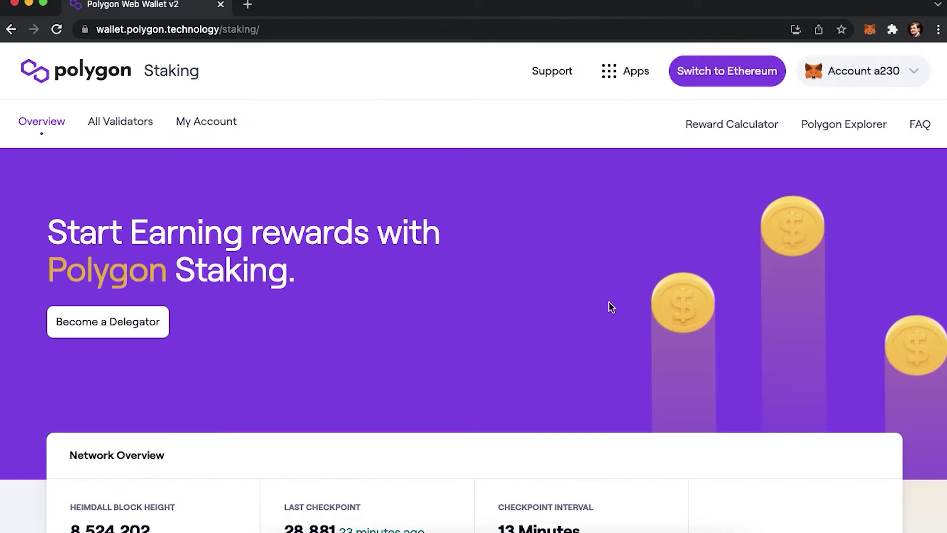
scroll(610, 304, down, 5)
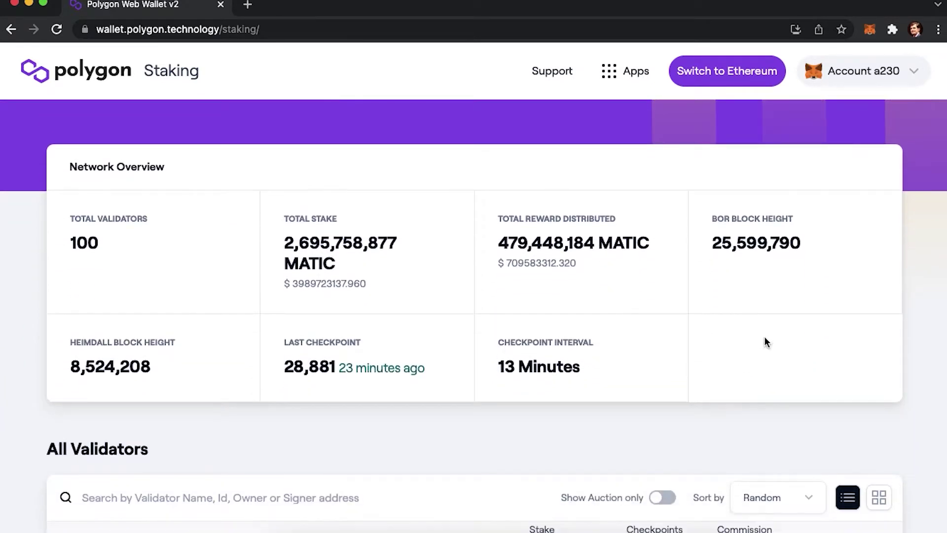
scroll(783, 409, down, 6)
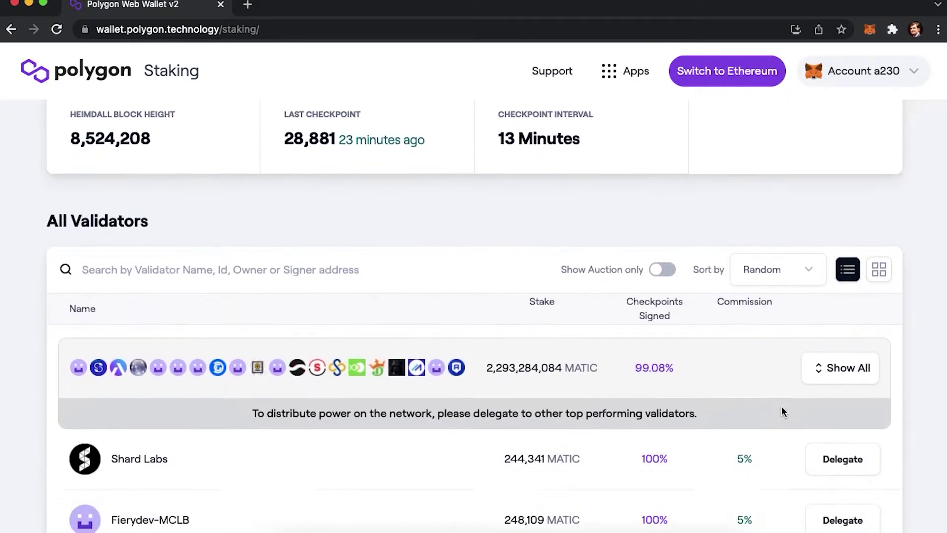
scroll(783, 411, down, 5)
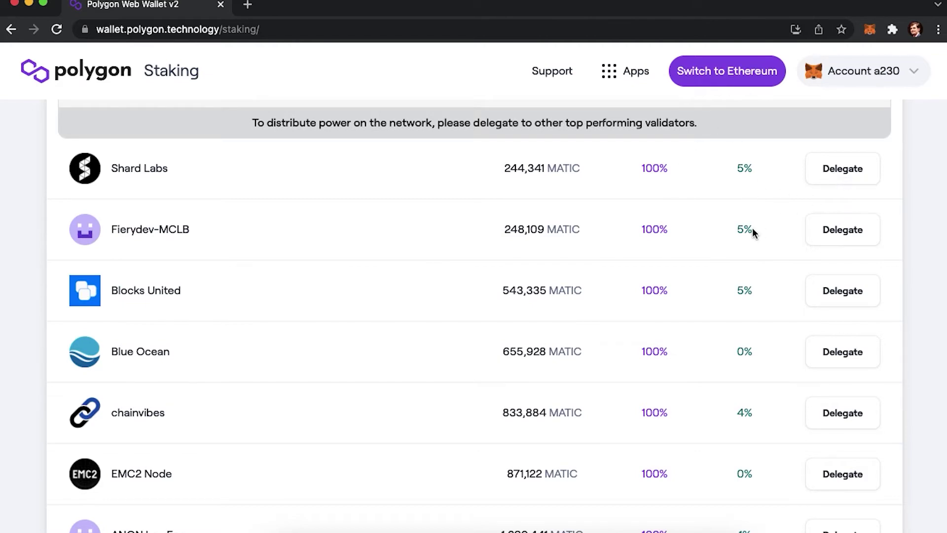
Open the staking Reward Calculator, projecting 928.6177 MATIC for 10000 MATIC delegated over 365 days
scroll(753, 230, up, 11)
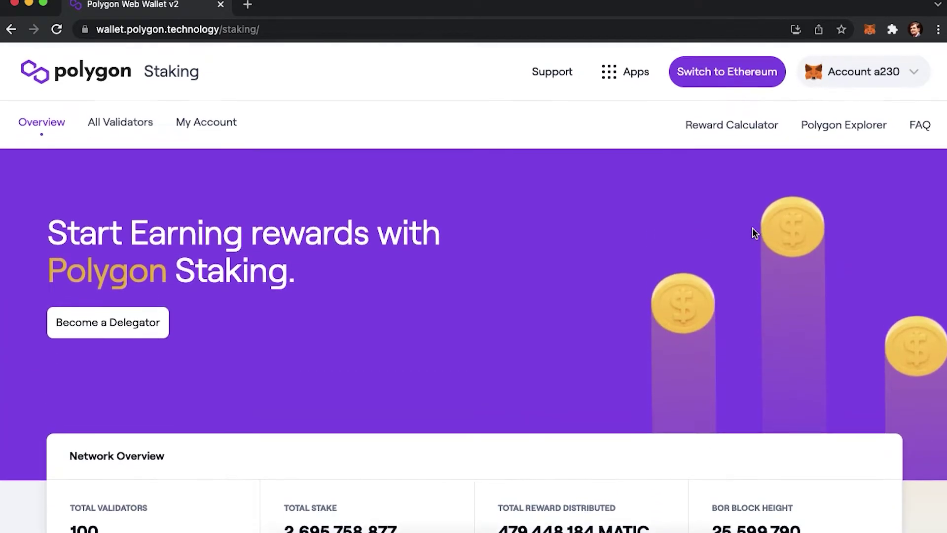
click(756, 129)
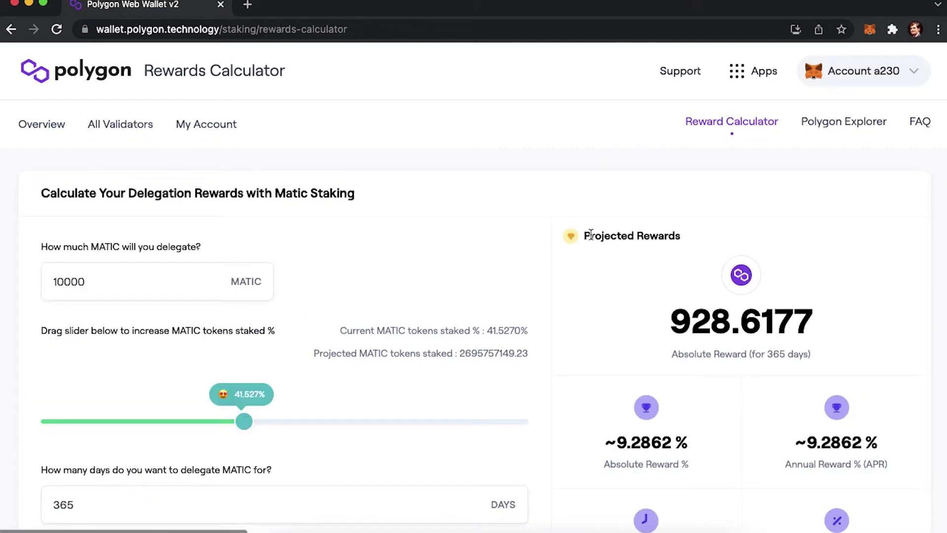
scroll(533, 306, down, 5)
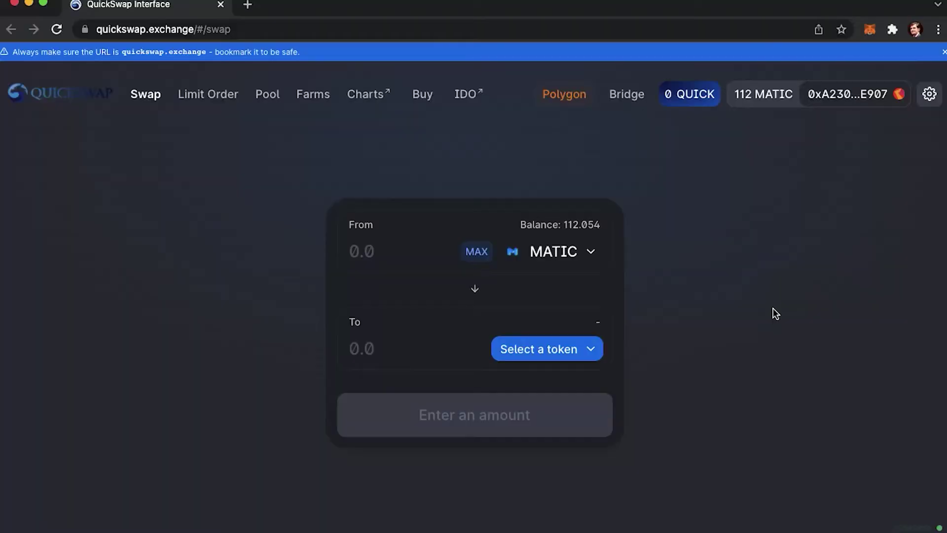
Tour QuickSwap's Limit Order page, compare Uniswap's pools, then open Pool and the LP Mining farms
click(237, 97)
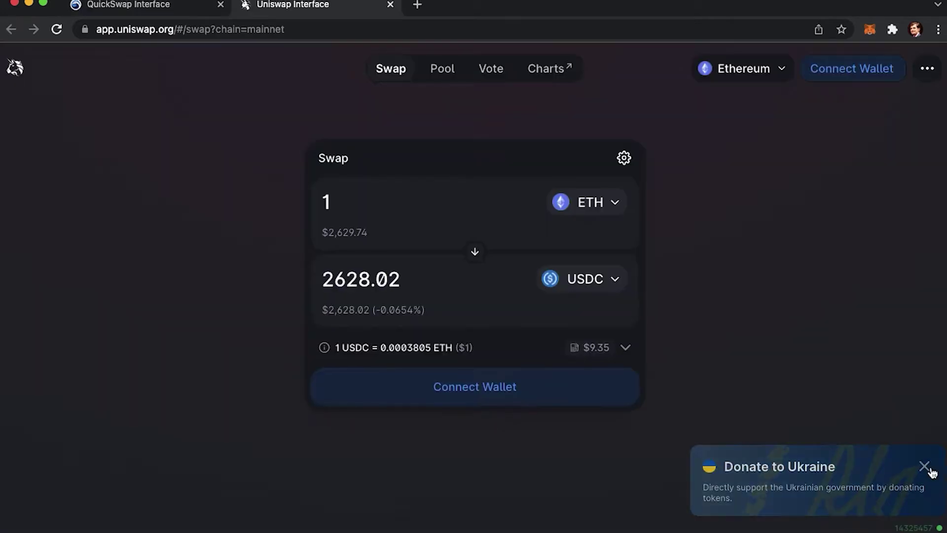
click(929, 467)
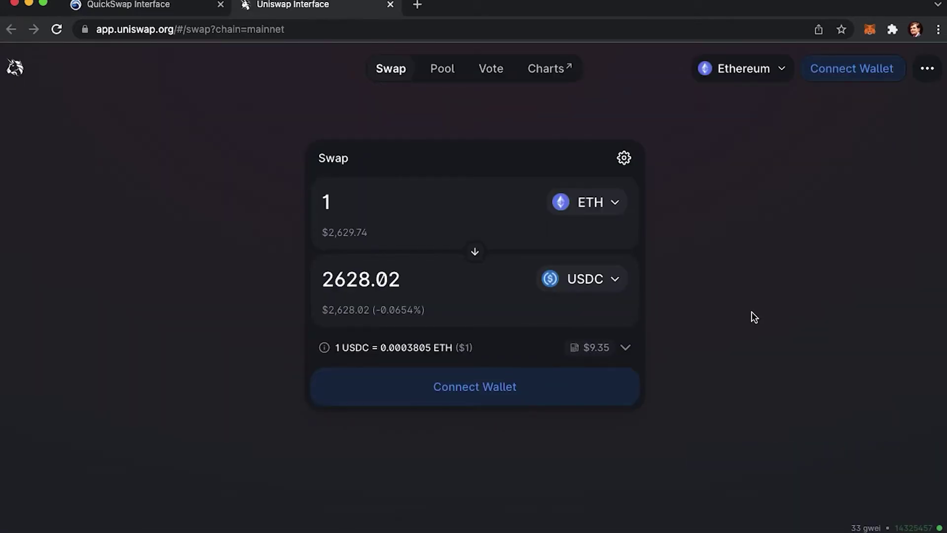
click(438, 74)
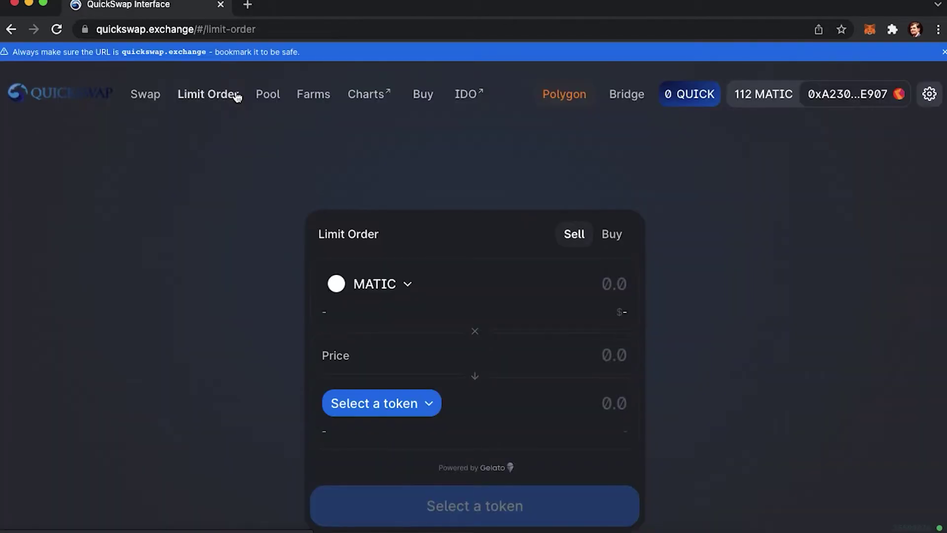
click(275, 99)
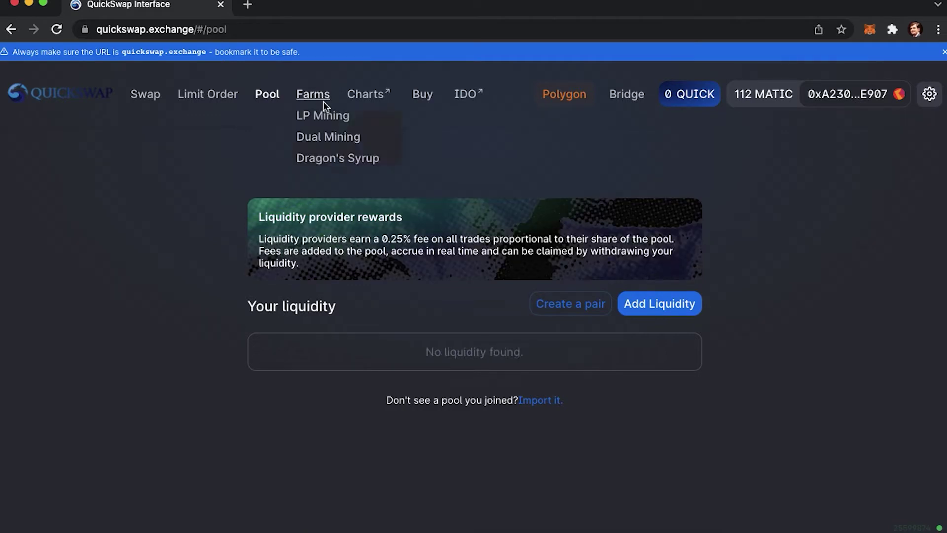
click(330, 117)
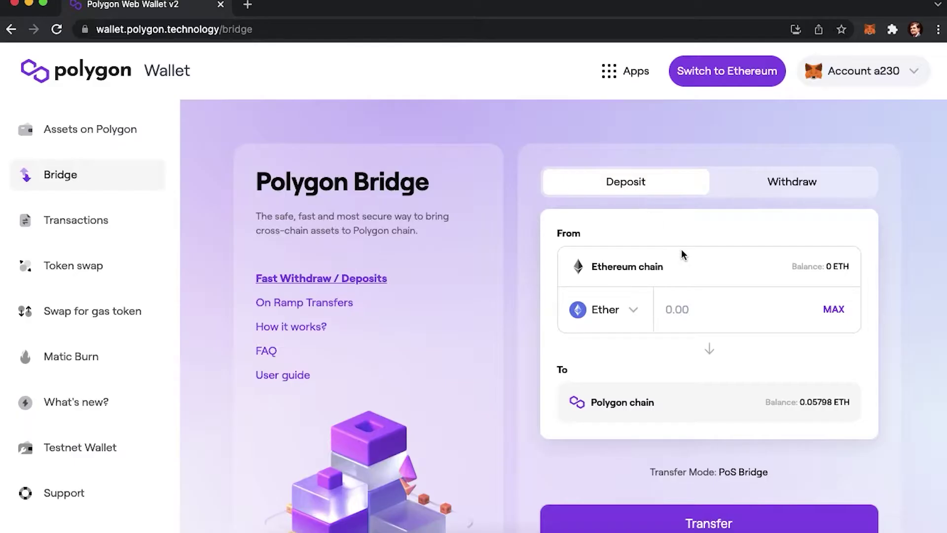
Glance at the Ether token chooser, view the empty Transactions history, then go to Swap for gas token
click(636, 311)
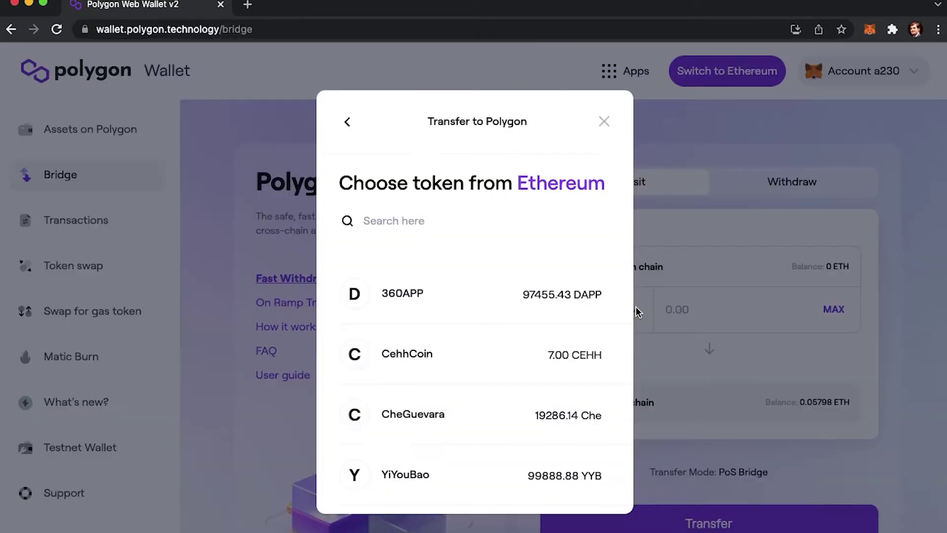
click(605, 123)
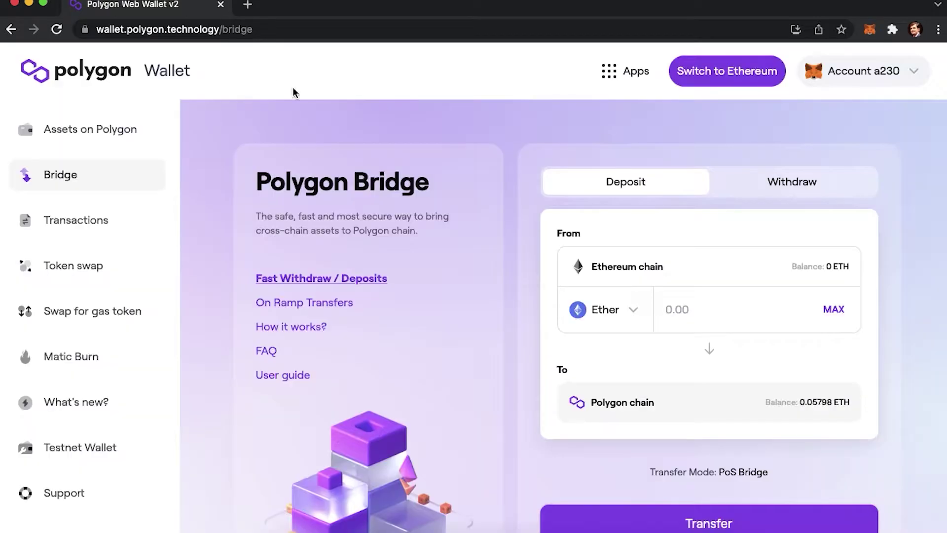
click(62, 220)
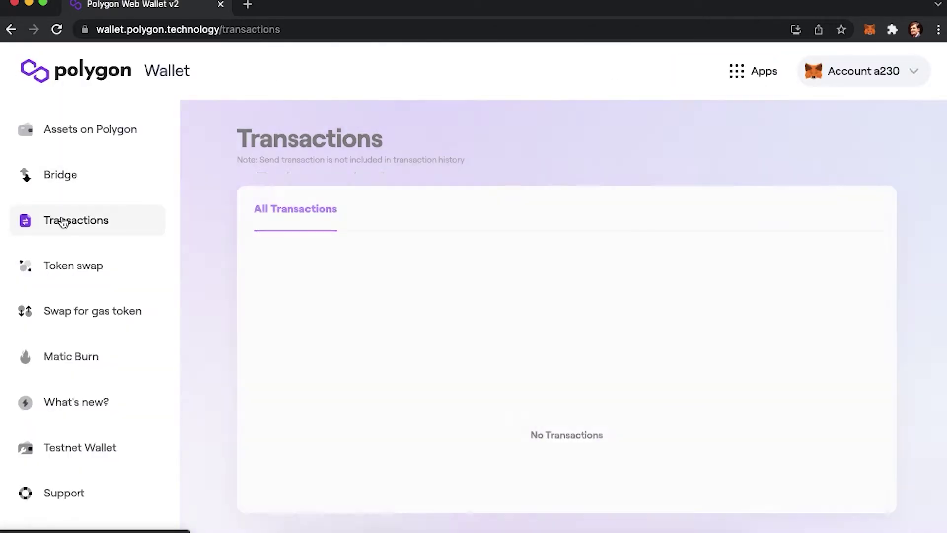
click(78, 311)
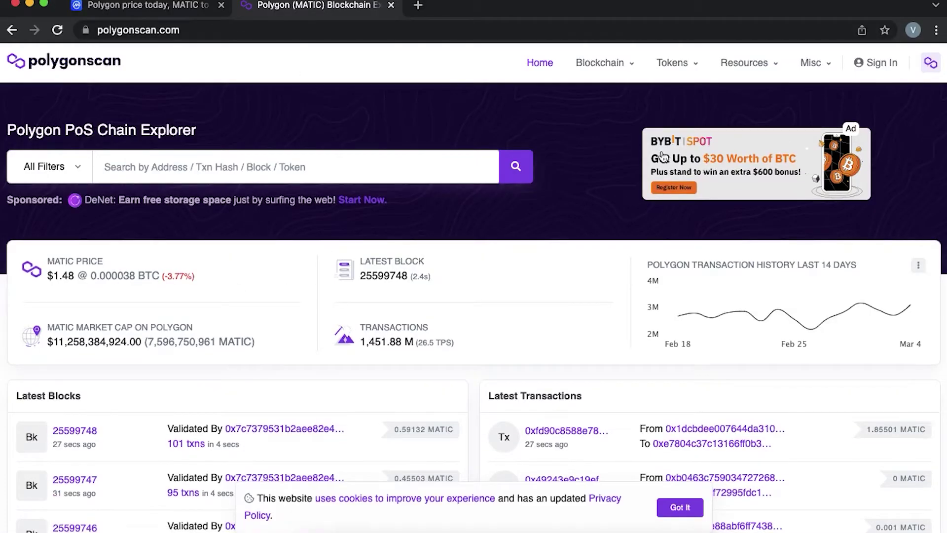
Open the Polygon docs guide on adding the Polygon network to MetaMask, then bring up MetaMask
scroll(663, 157, down, 5)
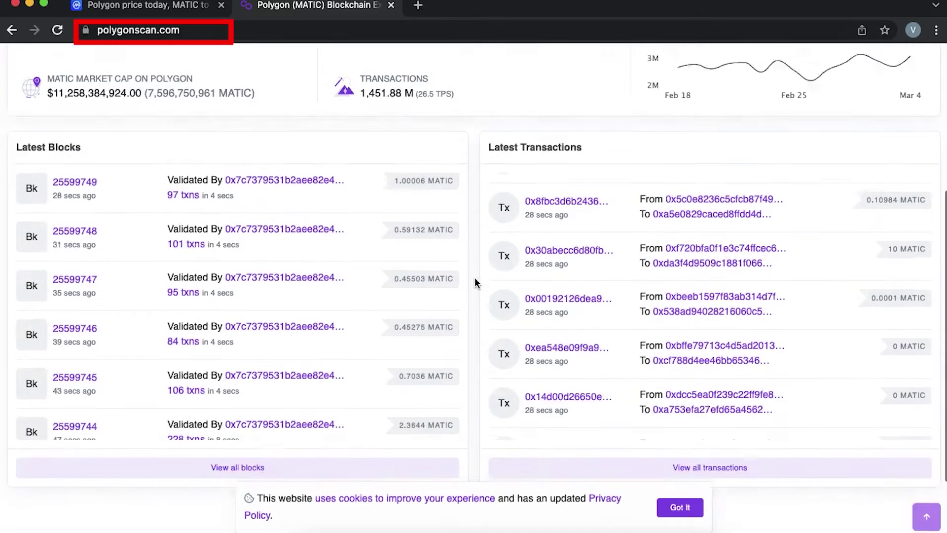
scroll(475, 282, up, 4)
scroll(581, 237, up, 1)
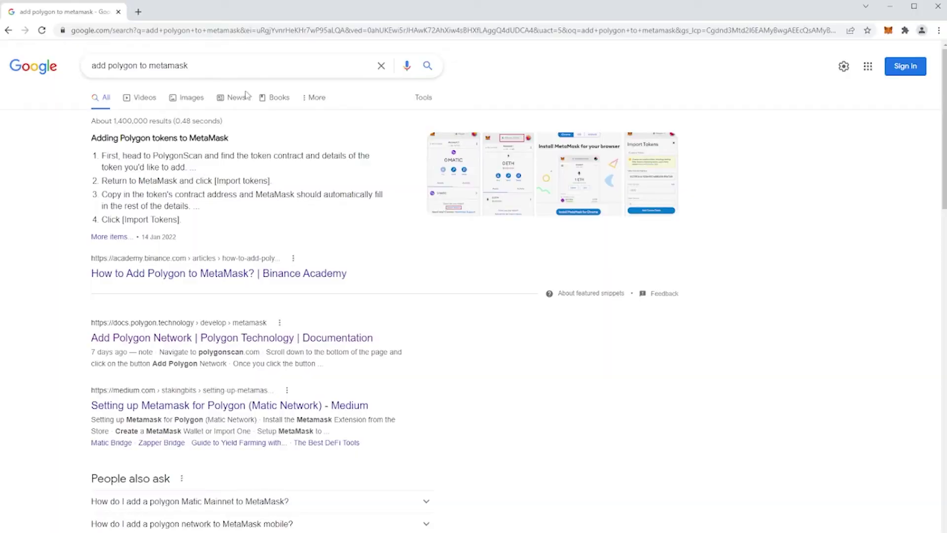
click(311, 341)
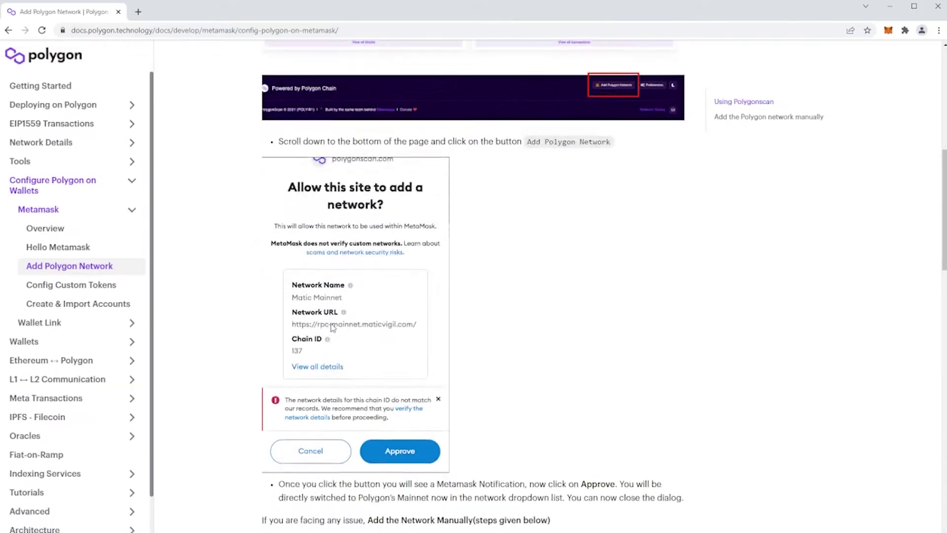
scroll(332, 327, down, 1)
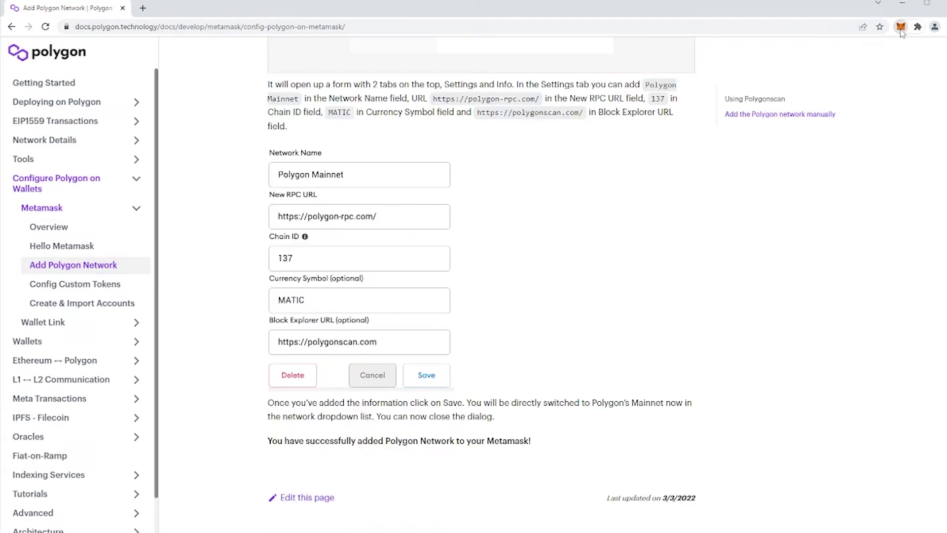
click(888, 31)
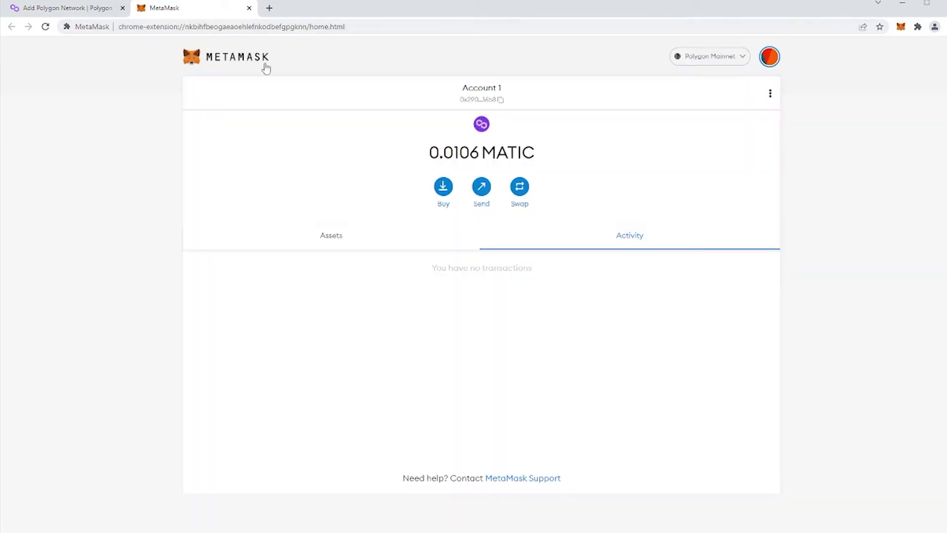
Check MetaMask's Settings > Networks entry for the saved Polygon Mainnet network details
click(769, 57)
click(856, 175)
click(770, 53)
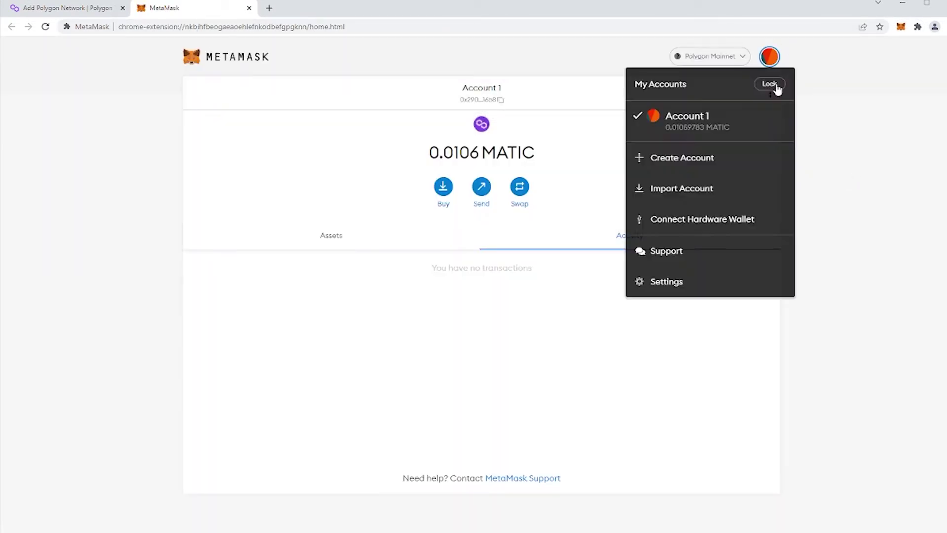
click(741, 278)
click(220, 236)
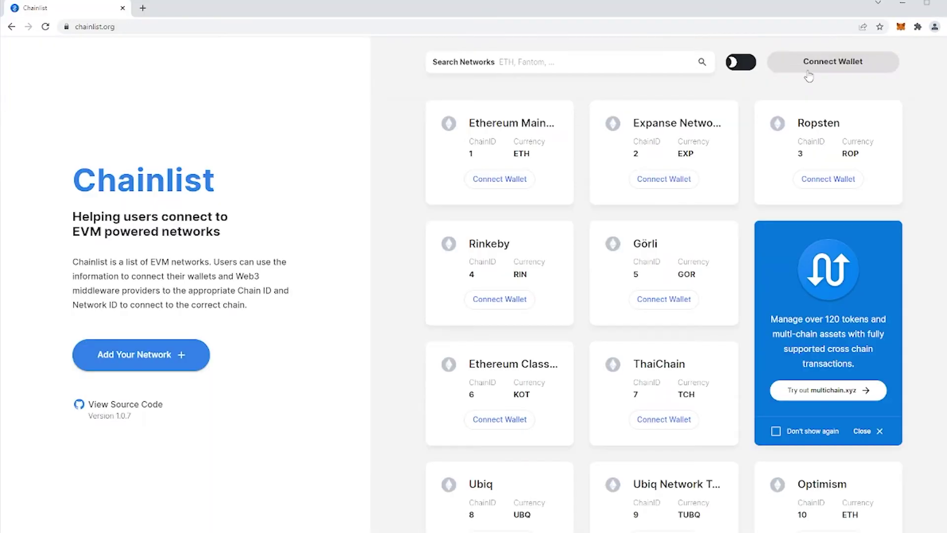
Search Chainlist for 'polyg', add Polygon Mainnet to MetaMask, and view the 0.0106 MATIC balance
click(561, 68)
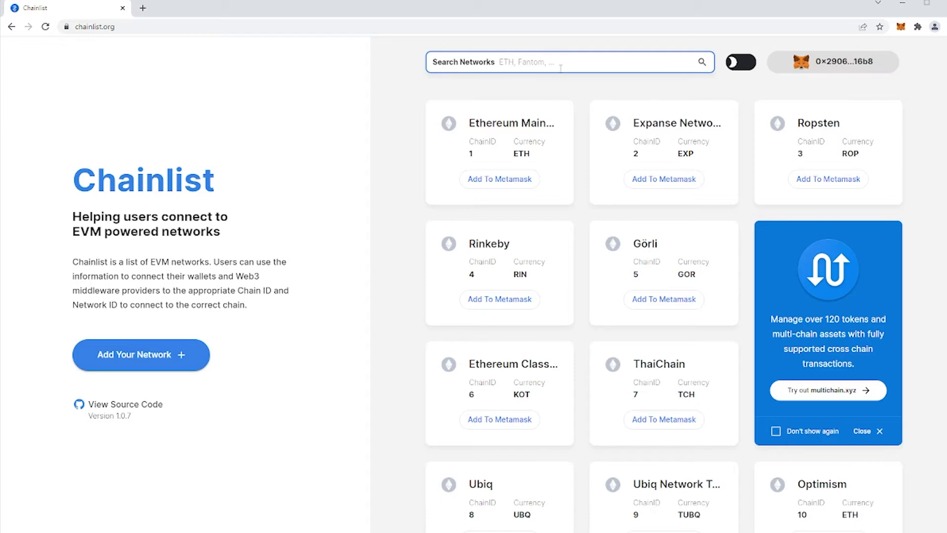
text(polygon)
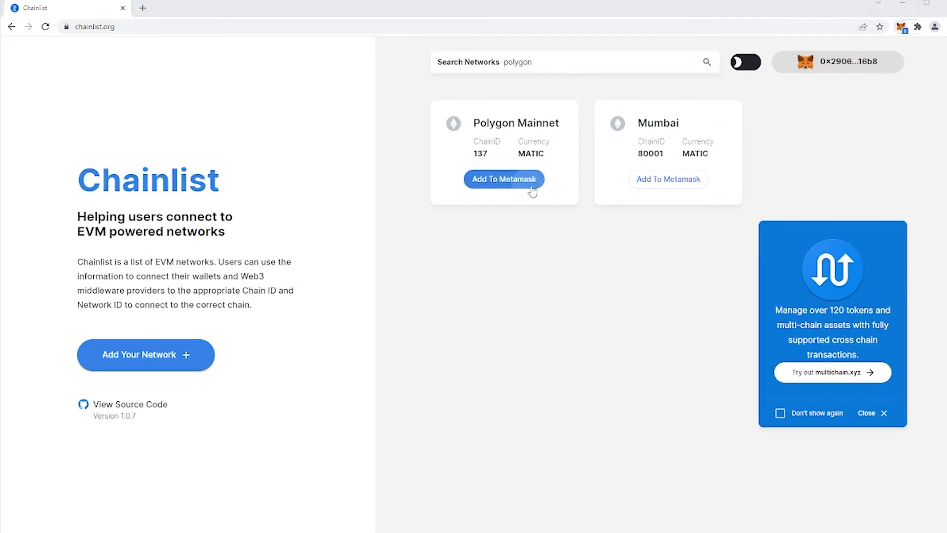
click(526, 184)
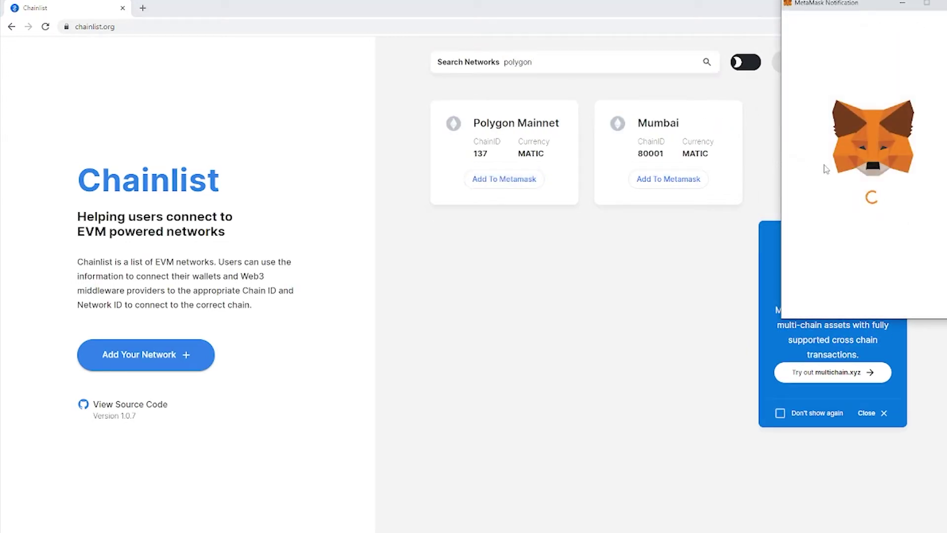
click(913, 297)
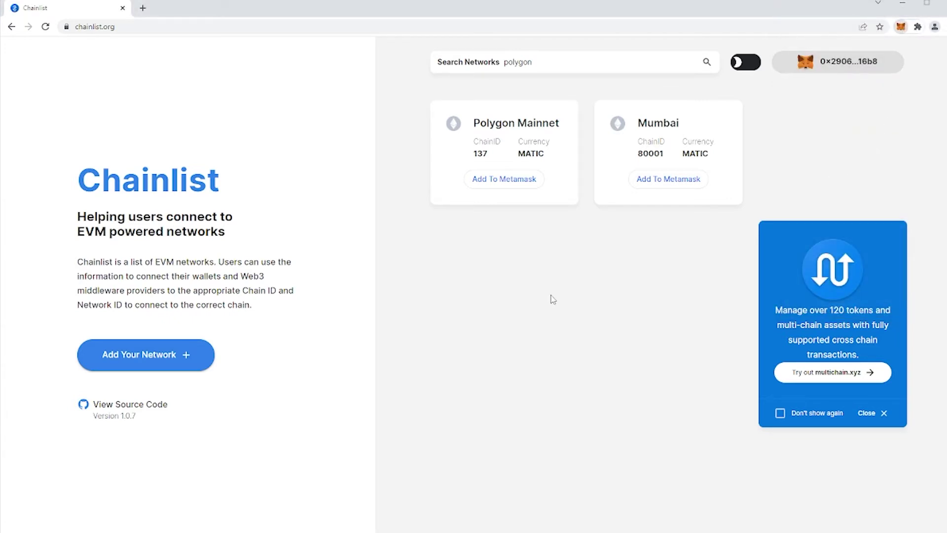
click(901, 27)
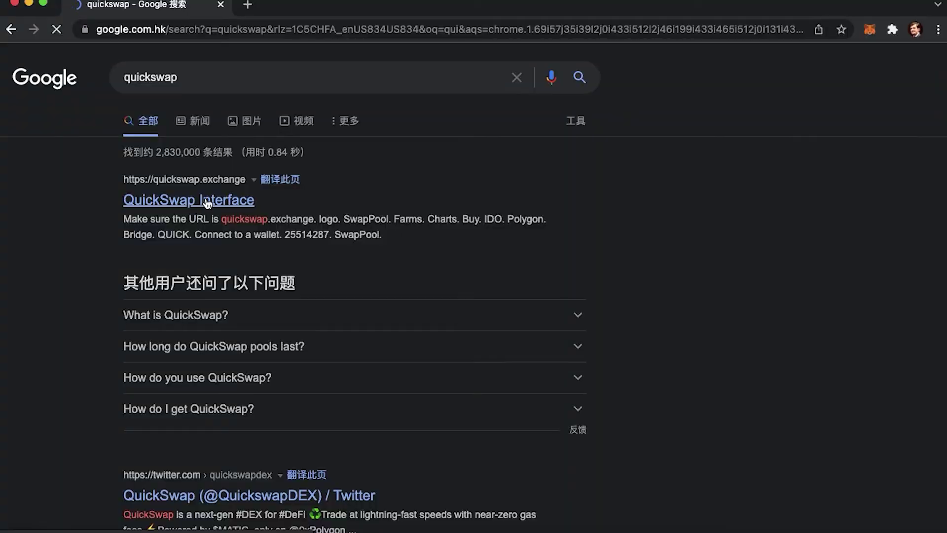
Open quickswap.exchange, connect the MetaMask wallet, view Limit Order, and open Charts in a new tab
click(206, 213)
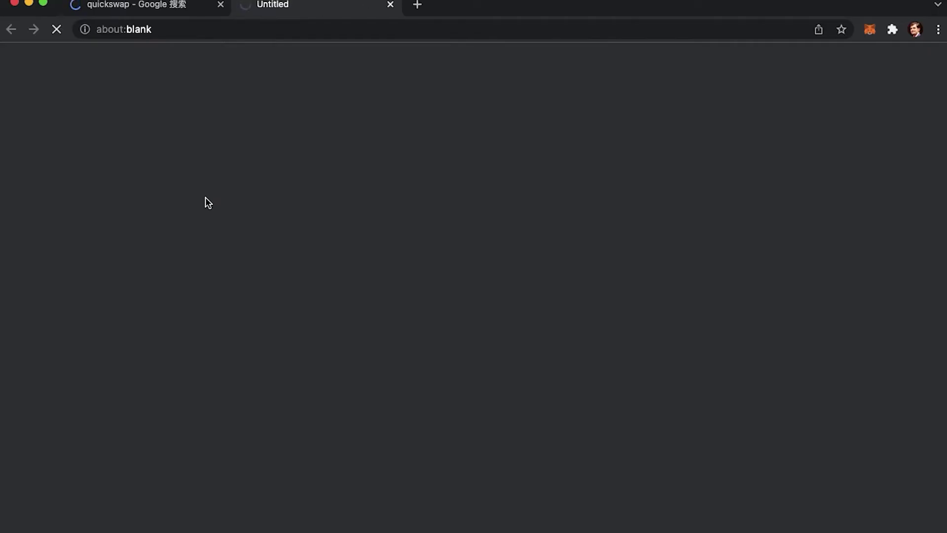
click(220, 5)
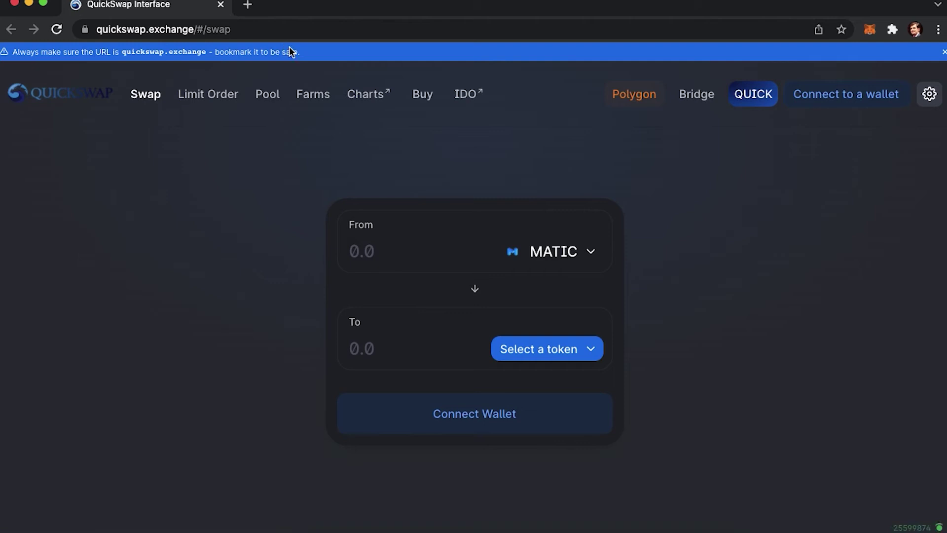
click(846, 97)
click(524, 170)
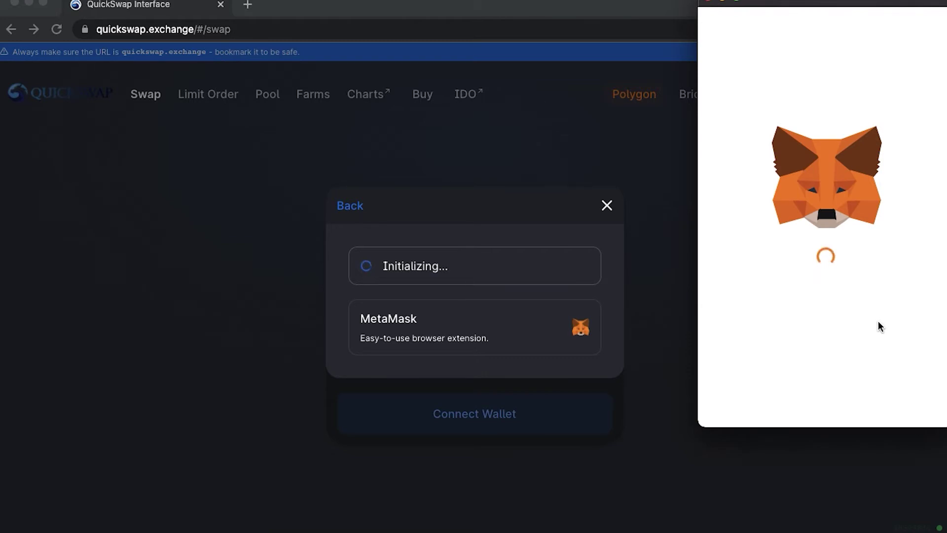
click(897, 398)
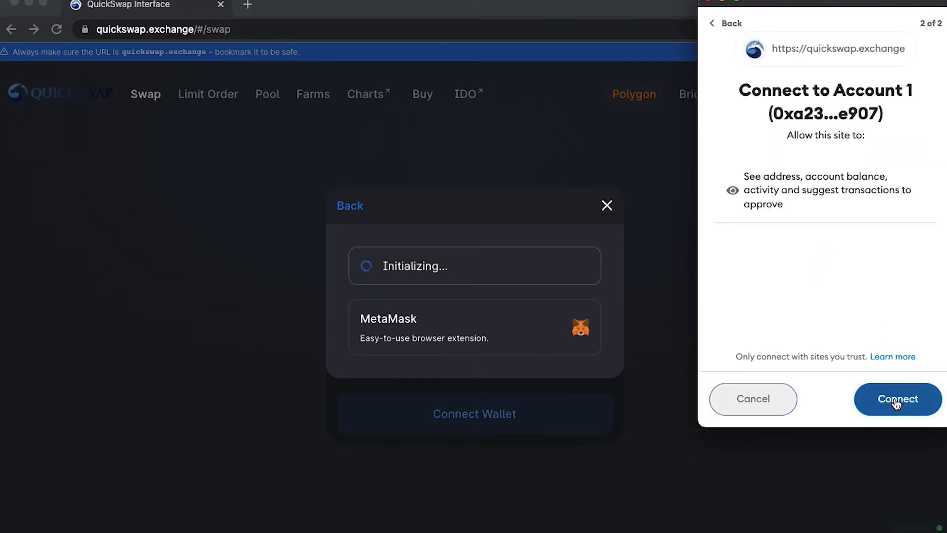
click(896, 400)
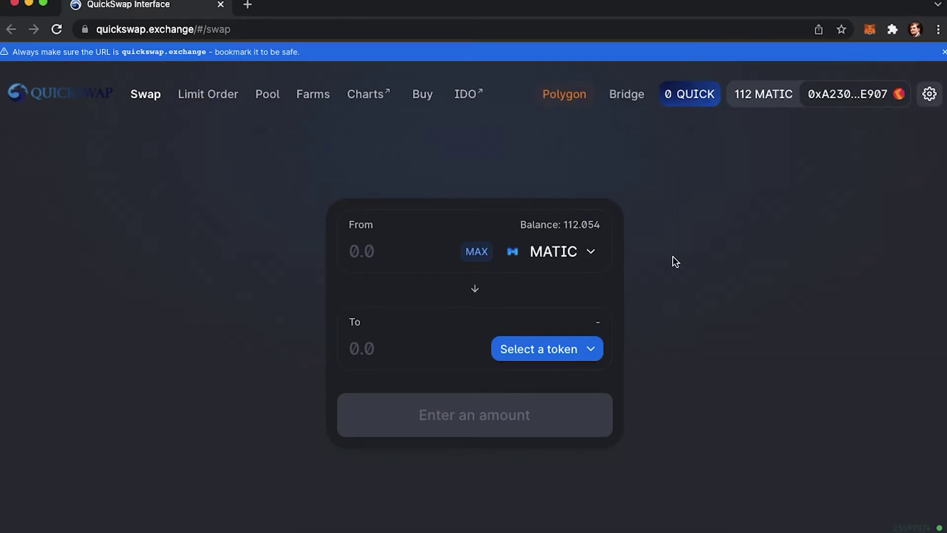
click(236, 95)
click(368, 94)
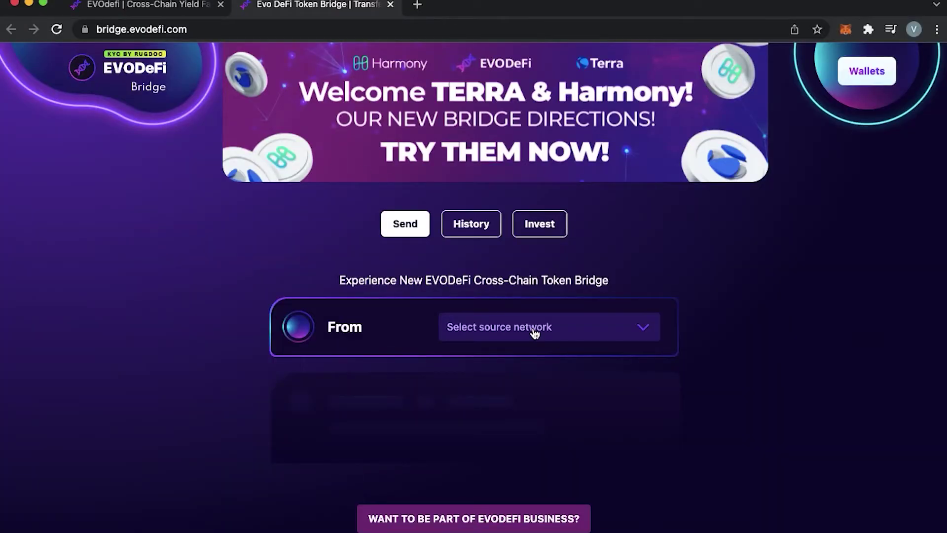
Configure the EVODeFi bridge with MetaMask connected to send USDC from BSC to Polygon
click(644, 330)
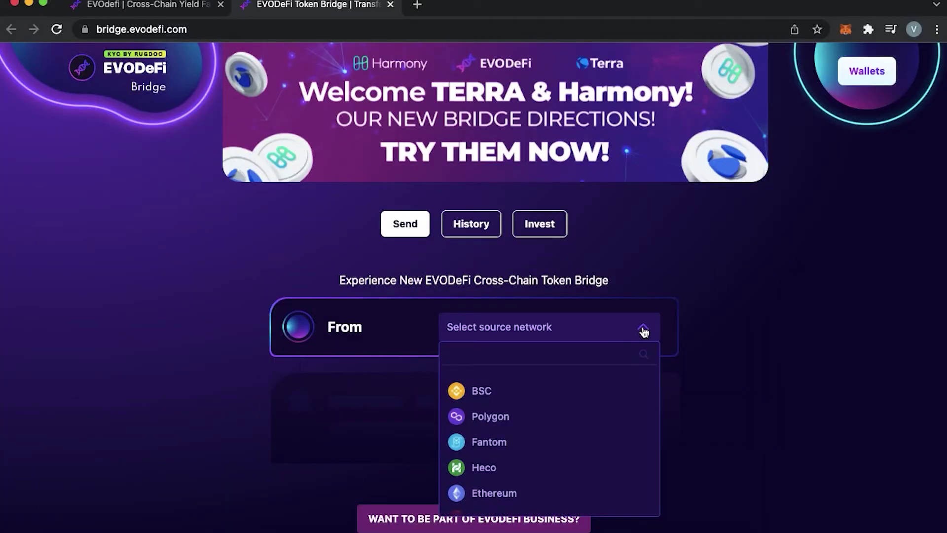
click(496, 390)
scroll(681, 374, down, 2)
click(540, 283)
click(442, 221)
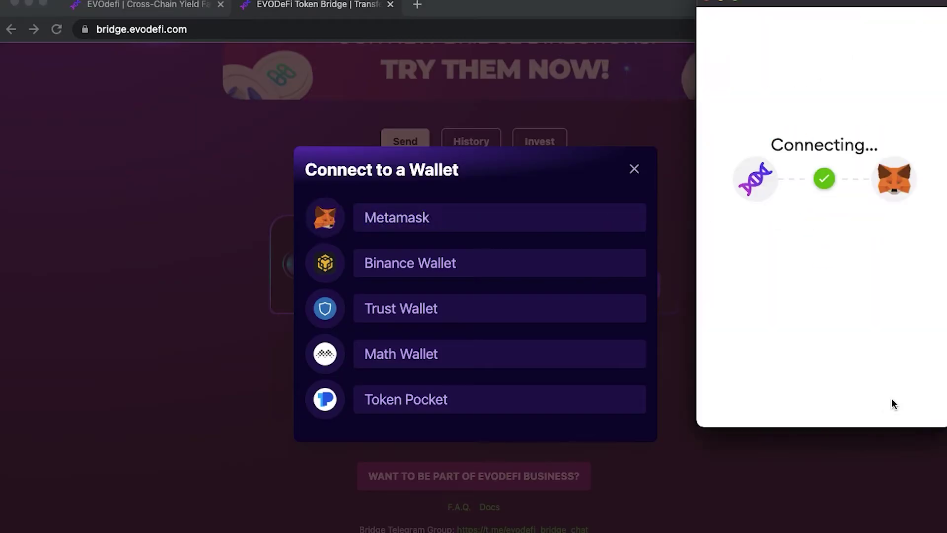
click(584, 326)
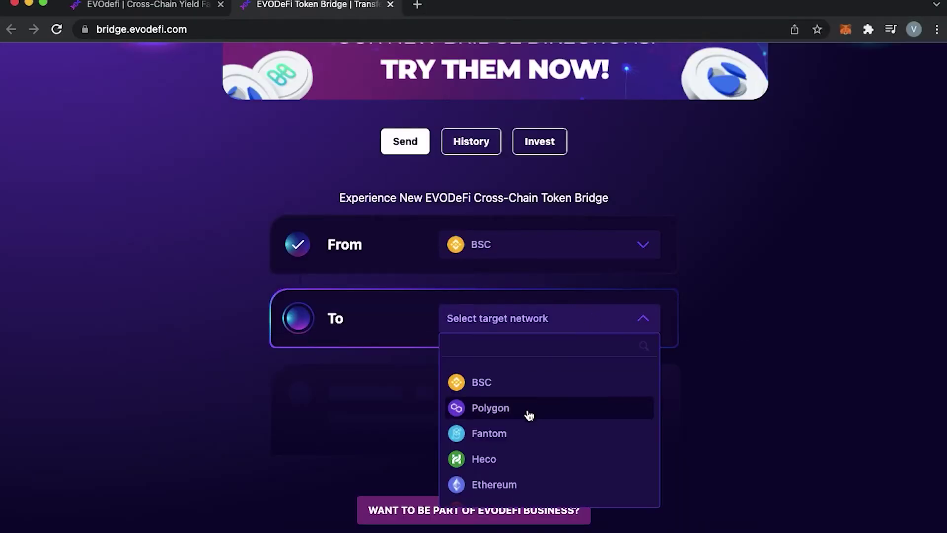
click(523, 408)
scroll(602, 407, down, 1)
scroll(602, 406, down, 1)
click(585, 328)
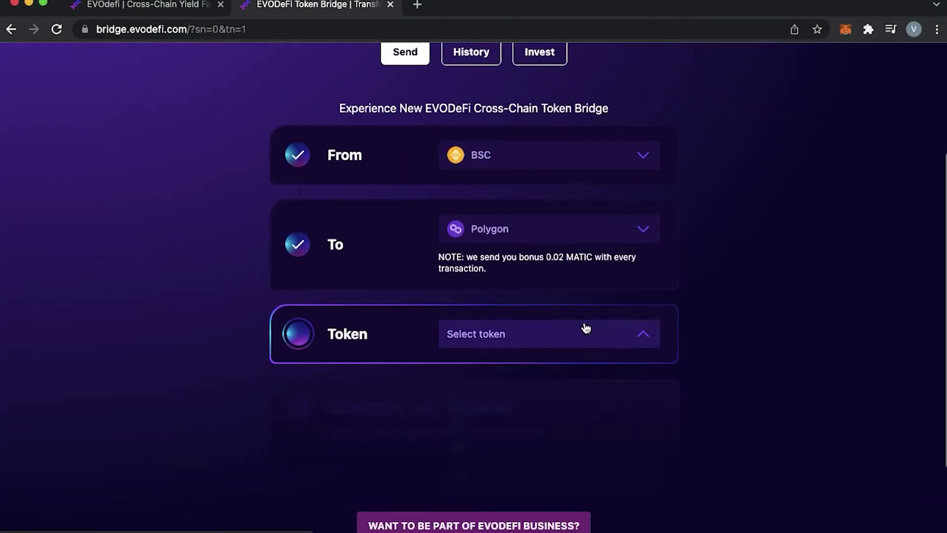
click(532, 399)
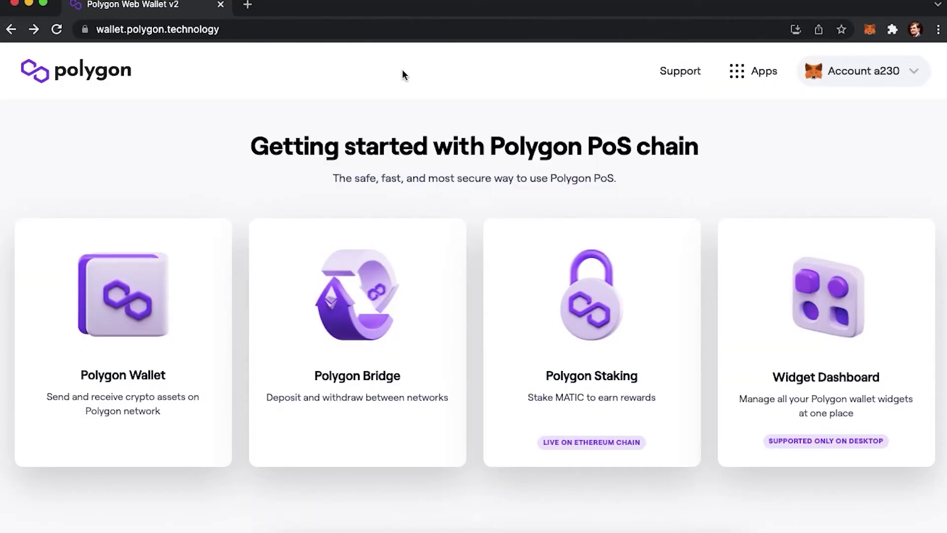
Open the Polygon Staking section and browse the All Validators list
click(590, 303)
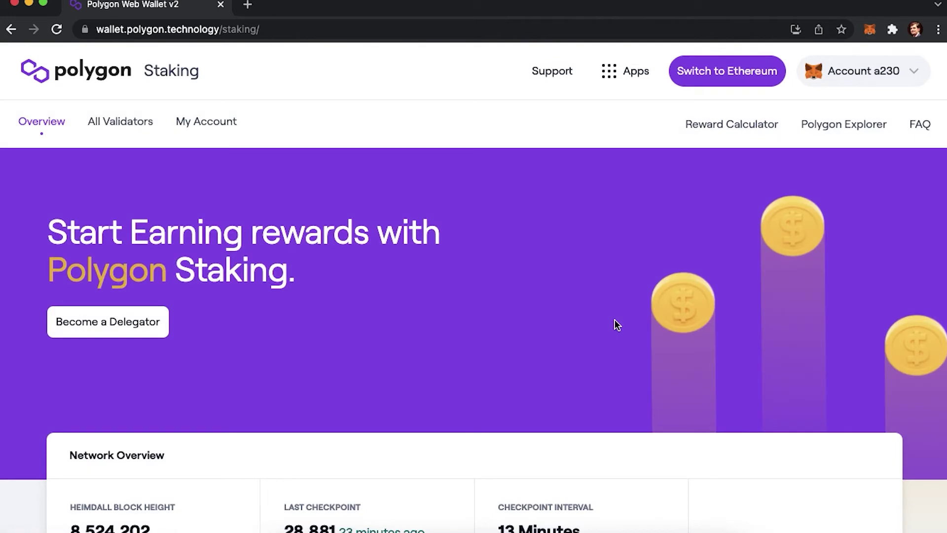
scroll(610, 303, down, 5)
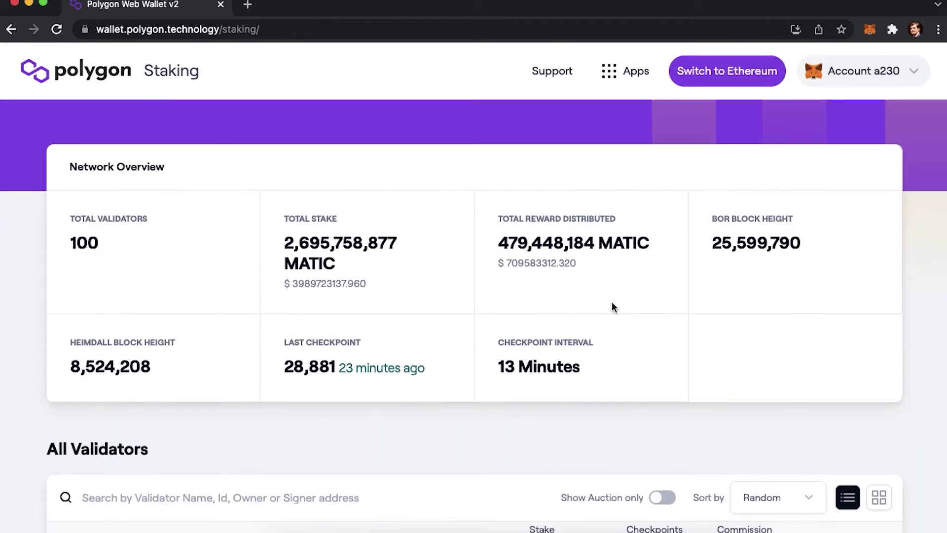
scroll(785, 400, down, 8)
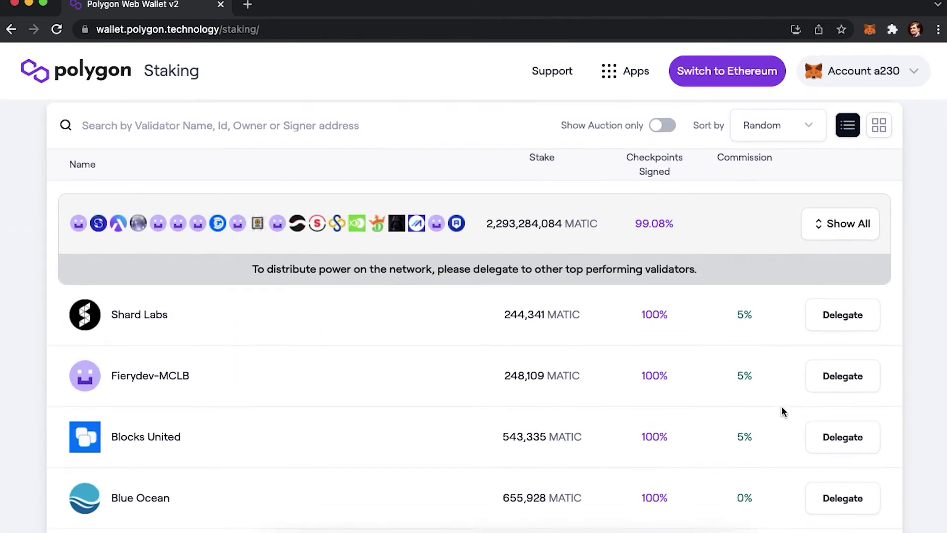
scroll(782, 407, down, 2)
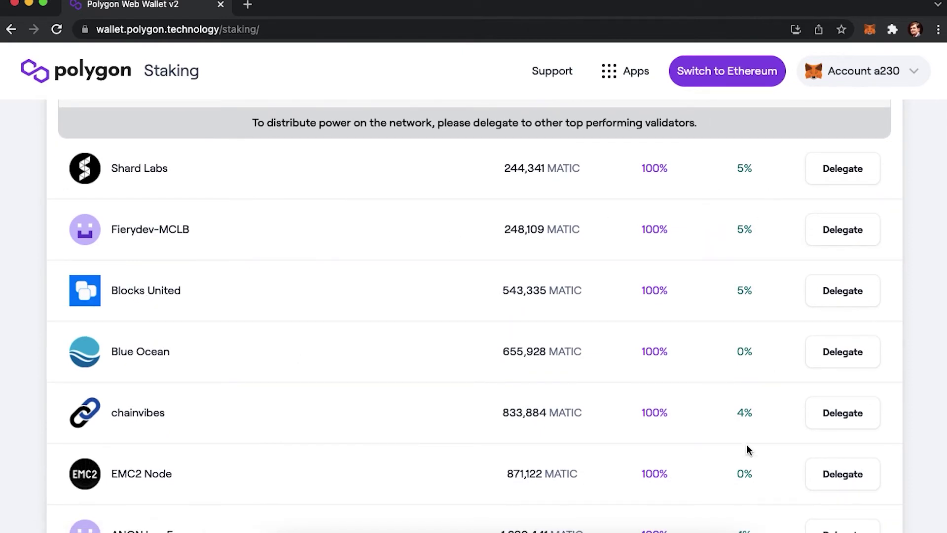
scroll(753, 227, up, 15)
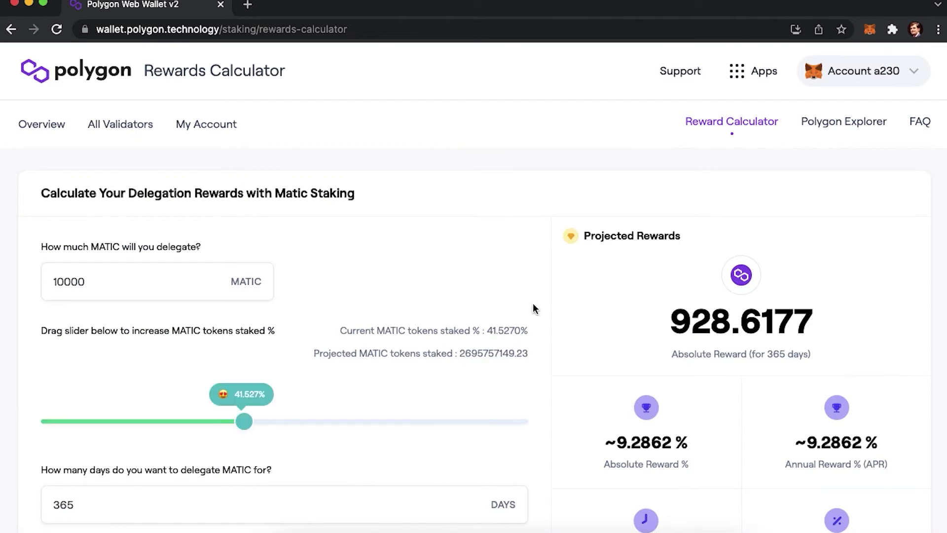
Enter 5000 MATIC and 300 days in the calculator, giving a 381.6237 MATIC reward
scroll(533, 306, down, 2)
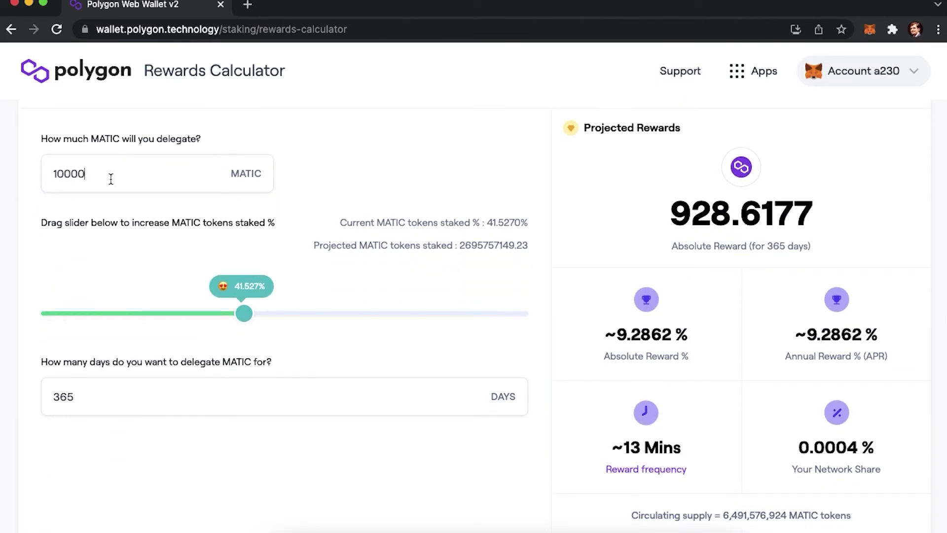
key(BackSpace)
key(BackSpace)
key(BackSpace)
key(BackSpace)
key(BackSpace)
text(5000)
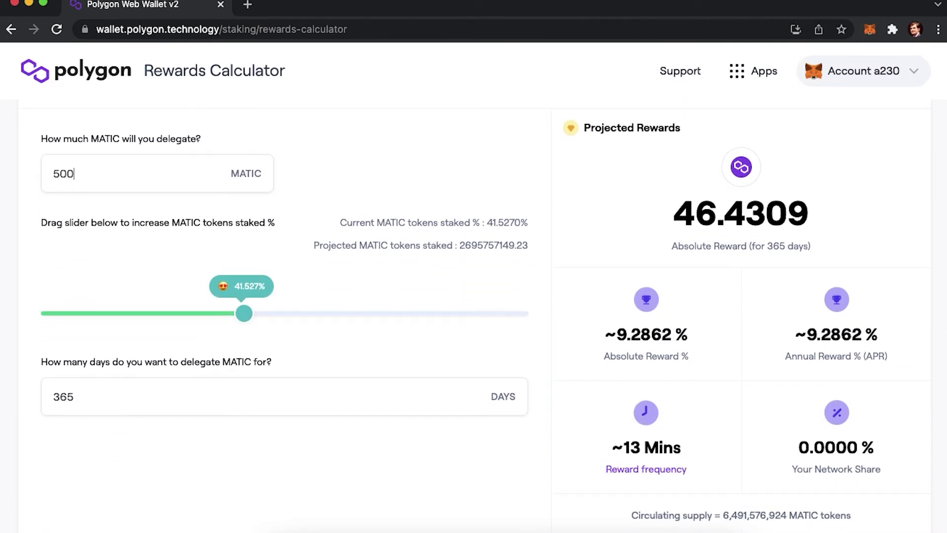
text(30)
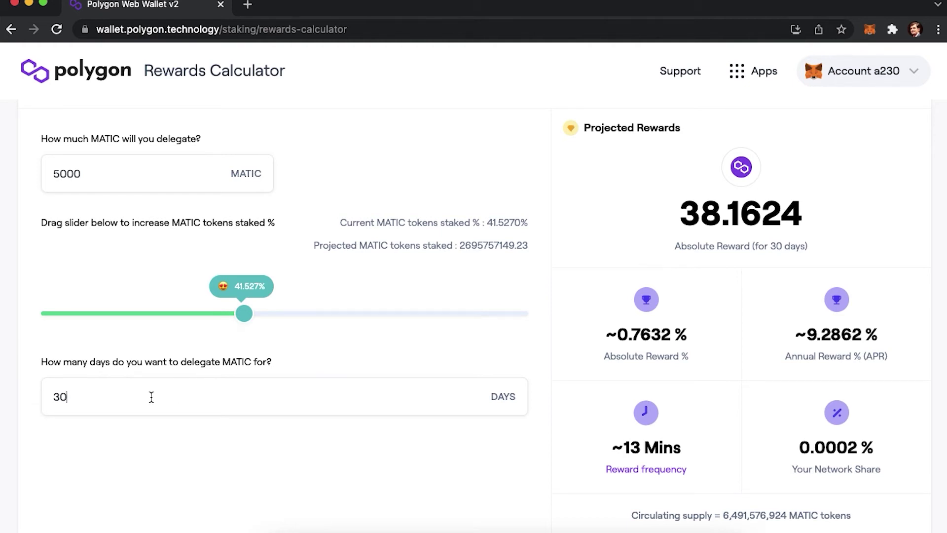
text(0)
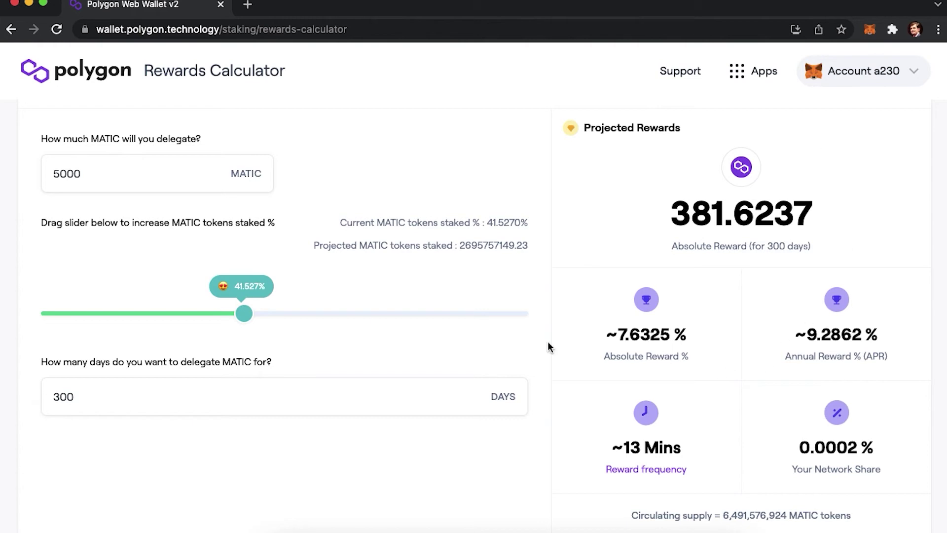